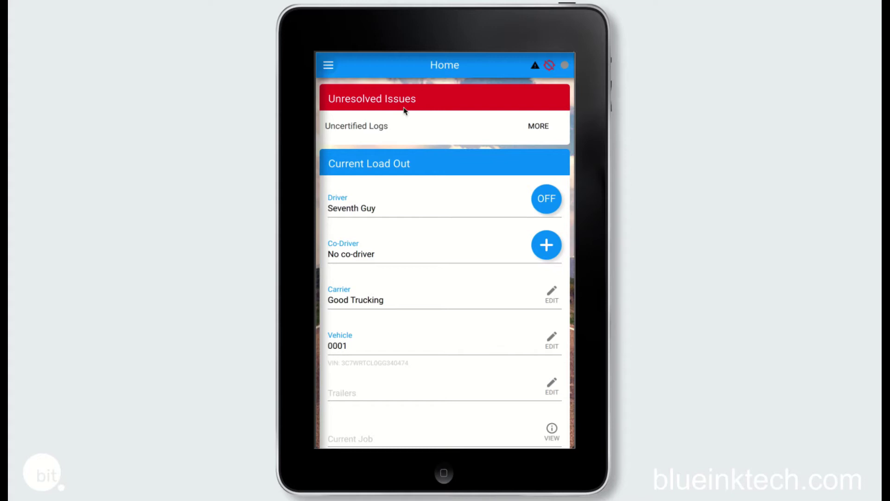
Open Hours of Service from the navigation drawer to show the Wed Nov 3 log
{"action": "left_click", "coordinate": [330, 67]}
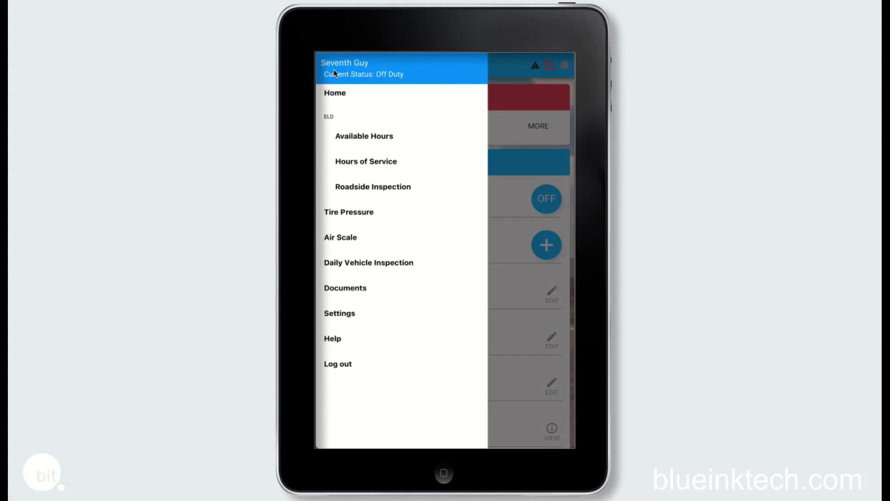
{"action": "left_click", "coordinate": [423, 163]}
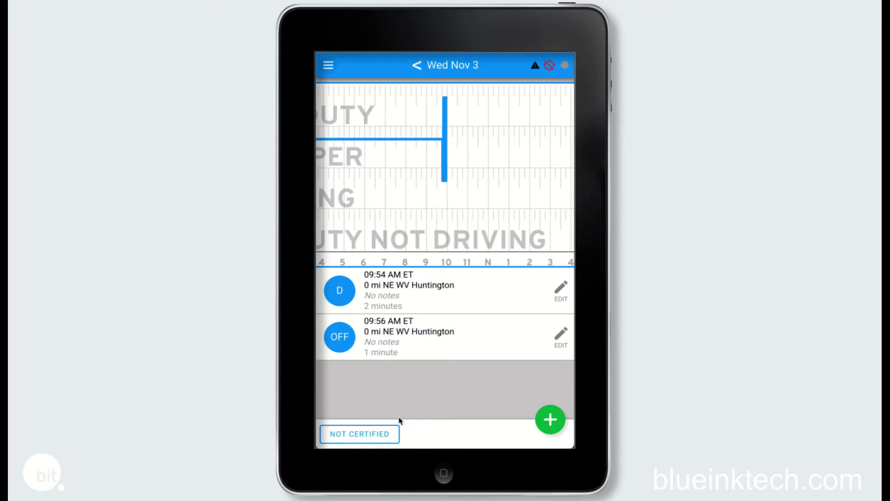
Certify the Wed Nov 3 log by agreeing to the certification statement
{"action": "left_click", "coordinate": [395, 434]}
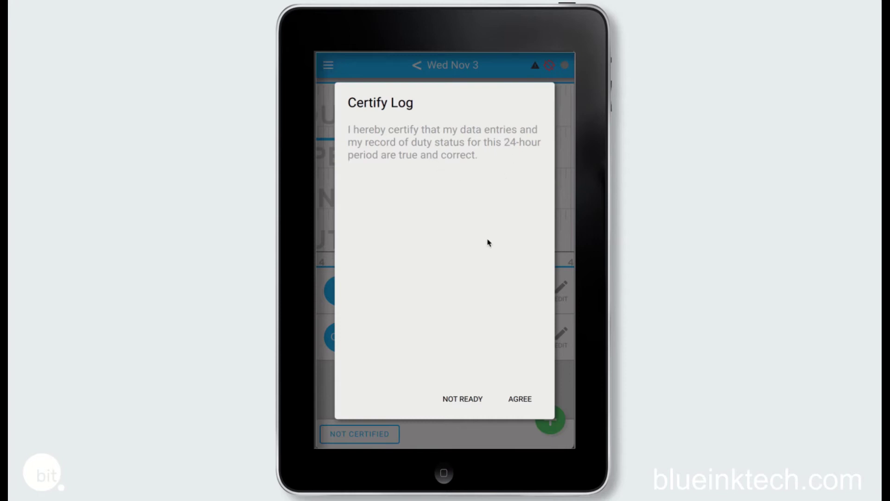
{"action": "left_click", "coordinate": [527, 399]}
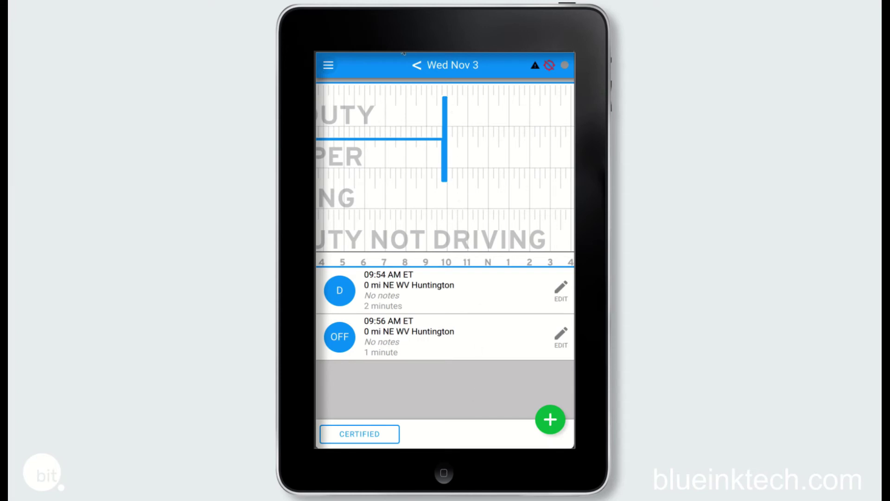
View the Tue Nov 2 log, then return to the Home screen via the drawer
{"action": "left_click", "coordinate": [417, 65]}
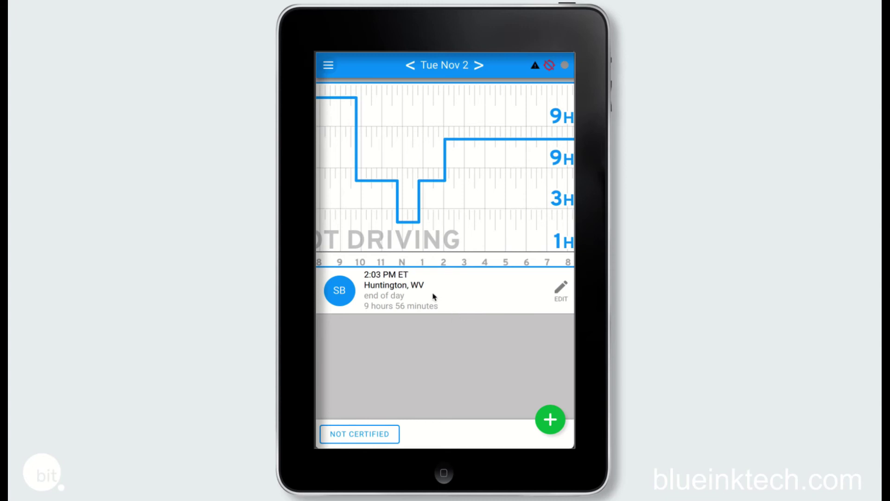
{"action": "left_click", "coordinate": [328, 67]}
{"action": "left_click", "coordinate": [334, 93]}
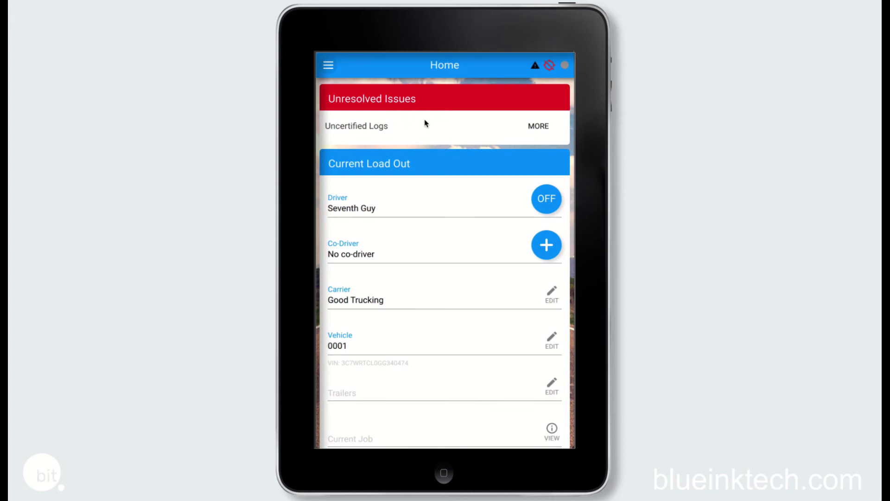
Open the Uncertified Logs issue details and confirm reviewing the Tue Nov 2 log
{"action": "left_click", "coordinate": [530, 127]}
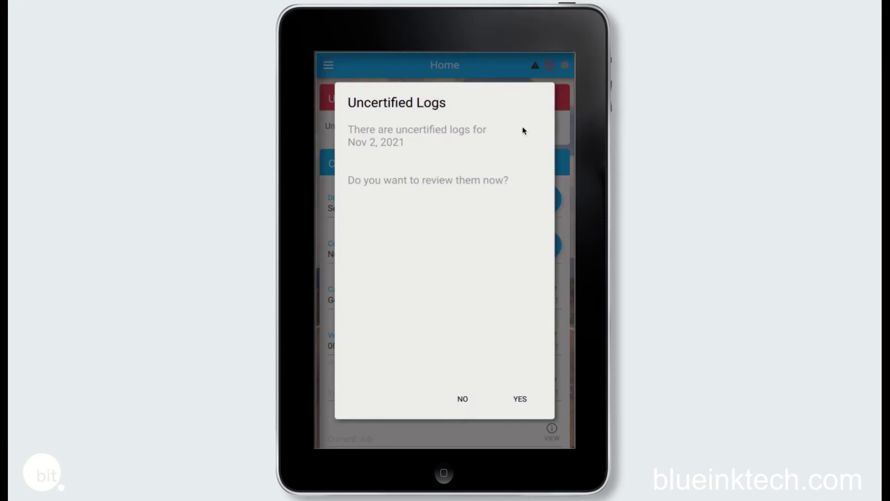
{"action": "left_click", "coordinate": [521, 395]}
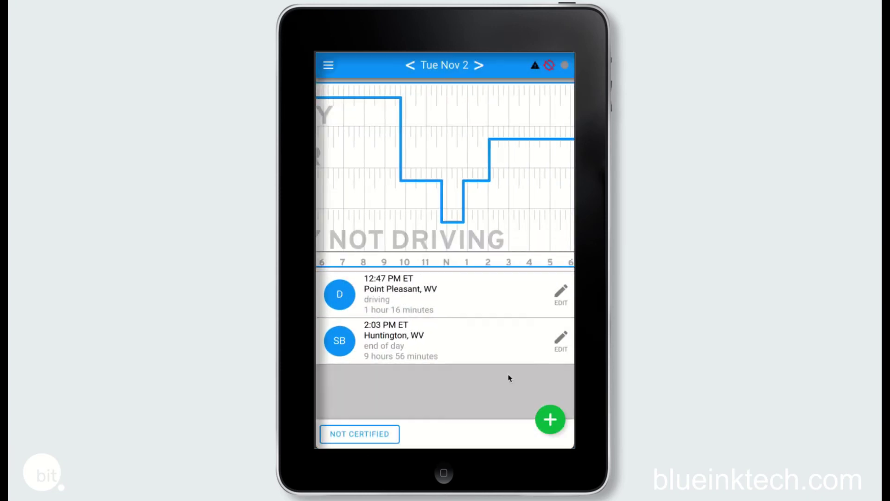